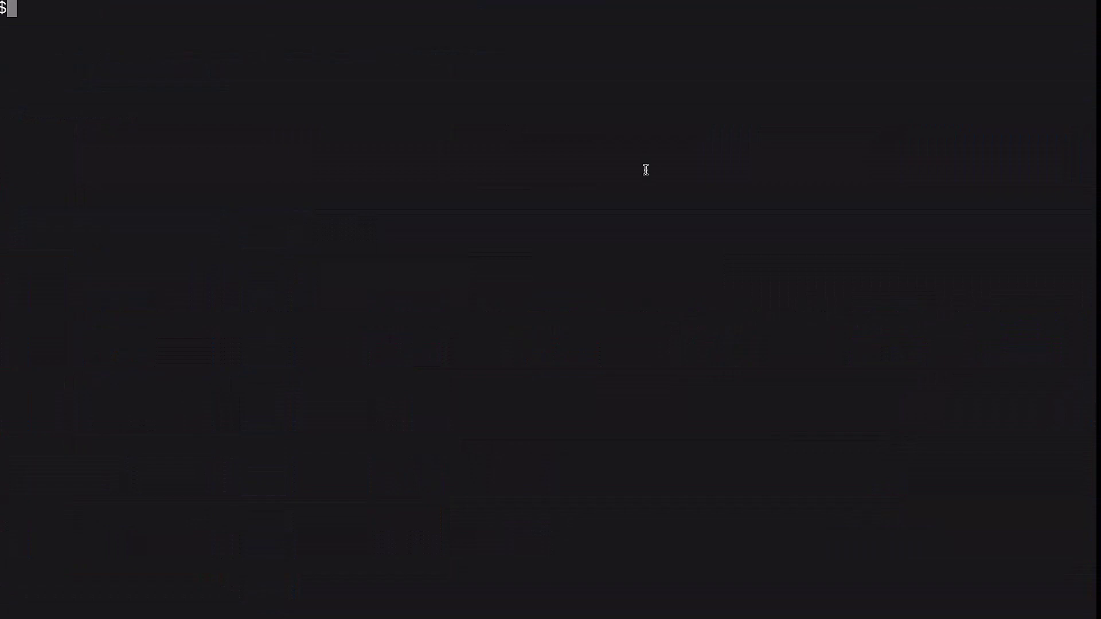
- Run aws sts get-caller-identity to show which AWS identity and account the CLI uses
text(aws sts get-caller-identity)
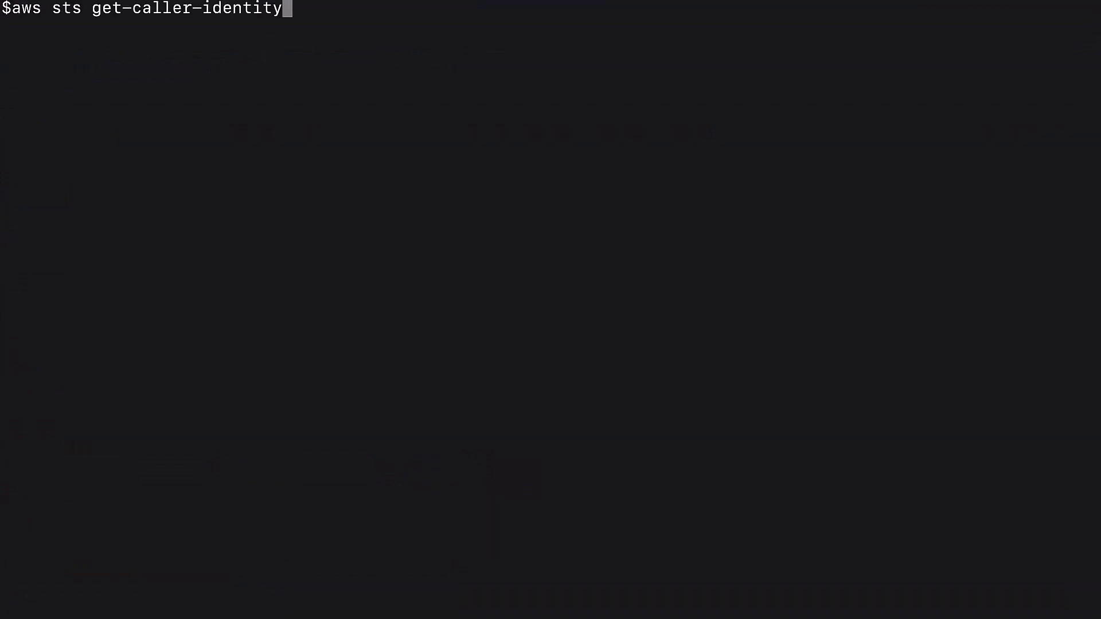
key(Return)
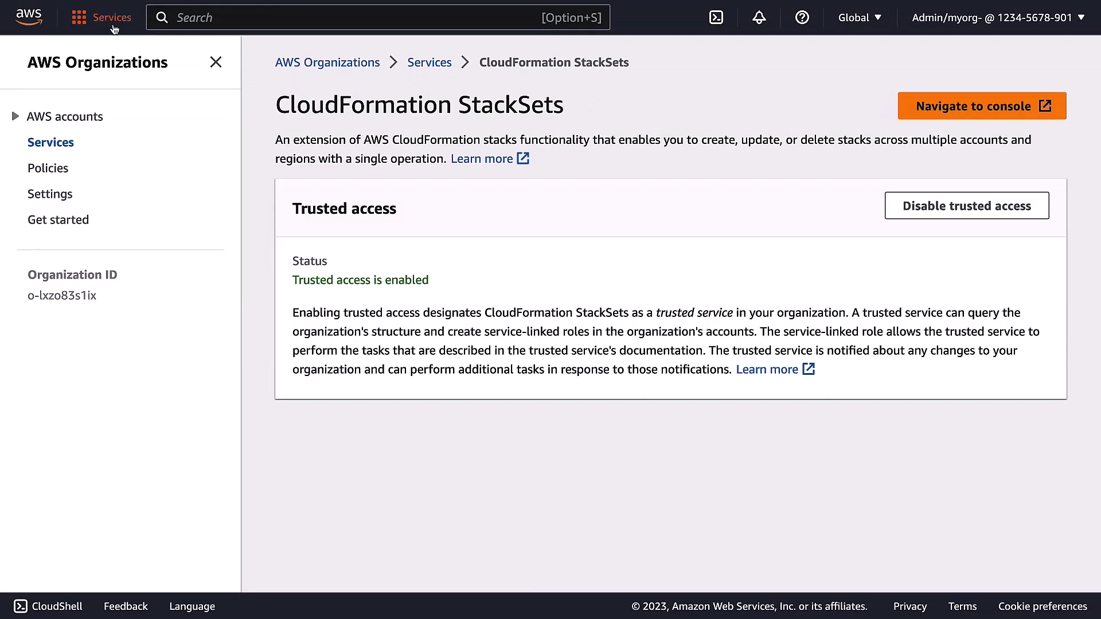
- Open CloudFormation StackSets and select SecurityTooling under Delegated administrators
click(112, 24)
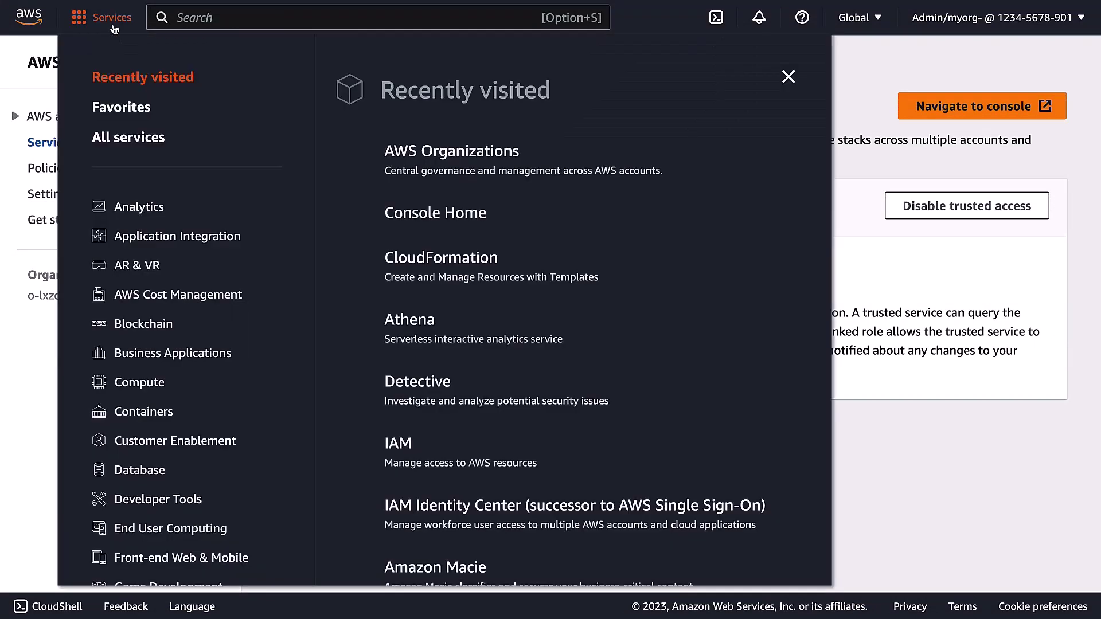
click(443, 258)
click(55, 143)
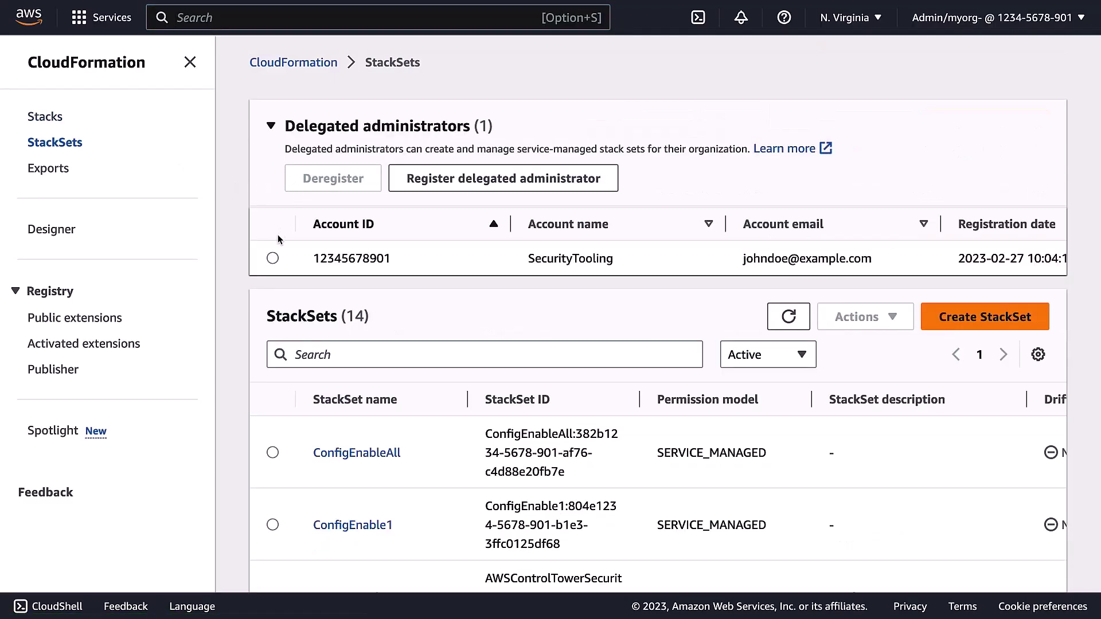
click(272, 258)
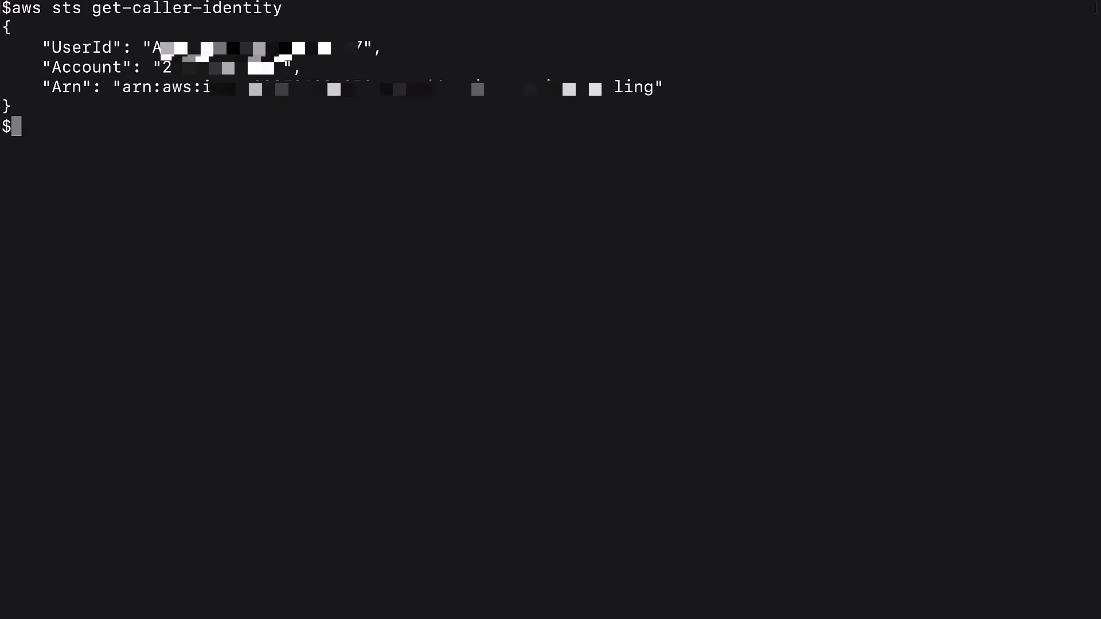
- Clone the policy-validation-findings repo, enter its folder, and run make deploy-hub aws-region=us-east-1
text(git clone https://github.com/aws-samples/visualize-iam-access-analyzer-policy-validation-findings.git)
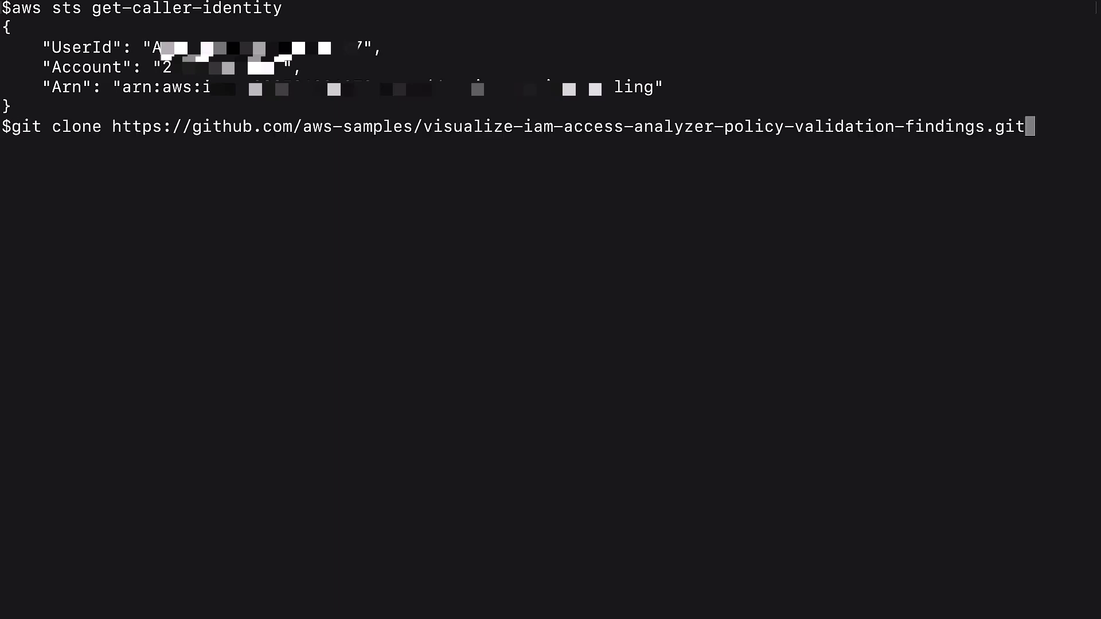
key(Return)
text(cd visualize-iam-access-analyzer-policy-validation-findings/)
key(Tab)
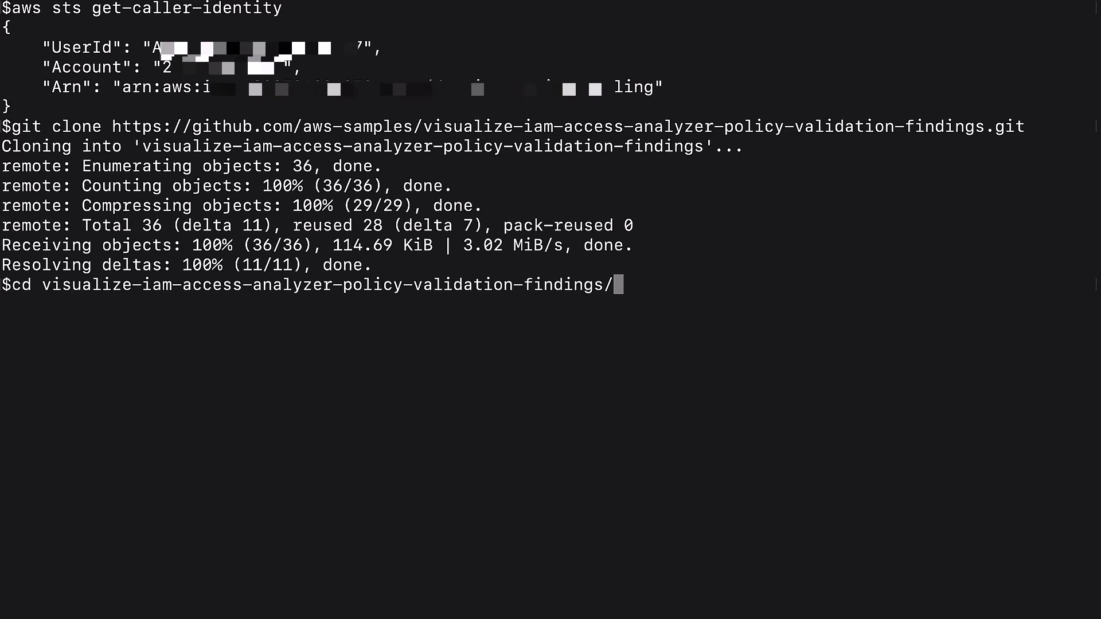
key(Return)
text(make deploy-hub aws-region=us-east-1)
key(Return)
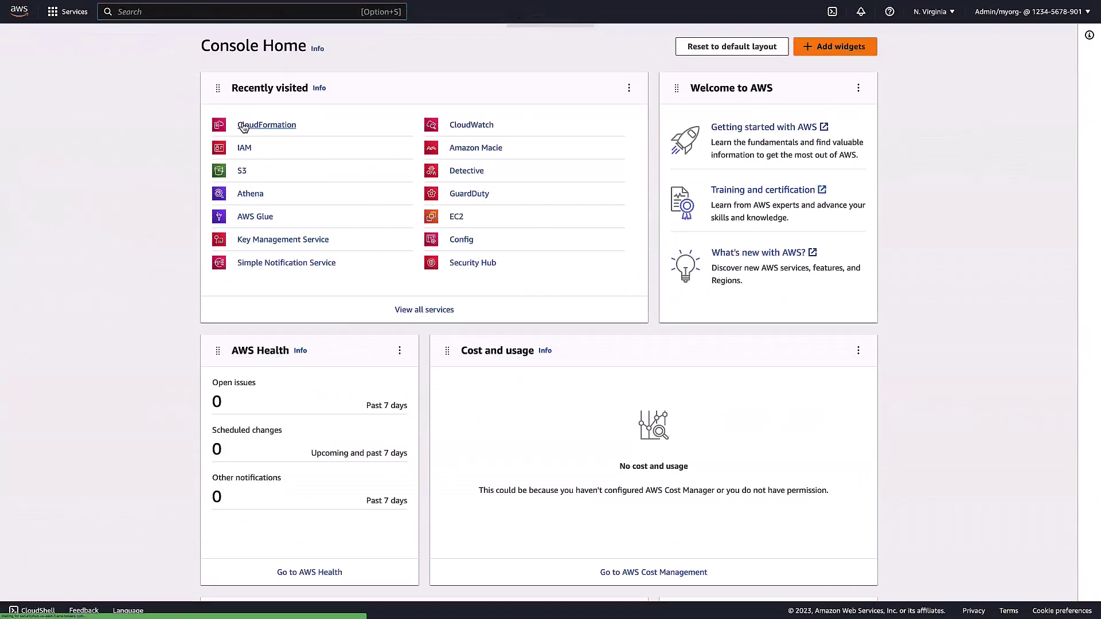
- Open the access-analyzer-policy-validation-findings stack's Resources and Outputs, selecting the KMSKeyArn and SQSQueueUrl values
click(244, 125)
click(241, 288)
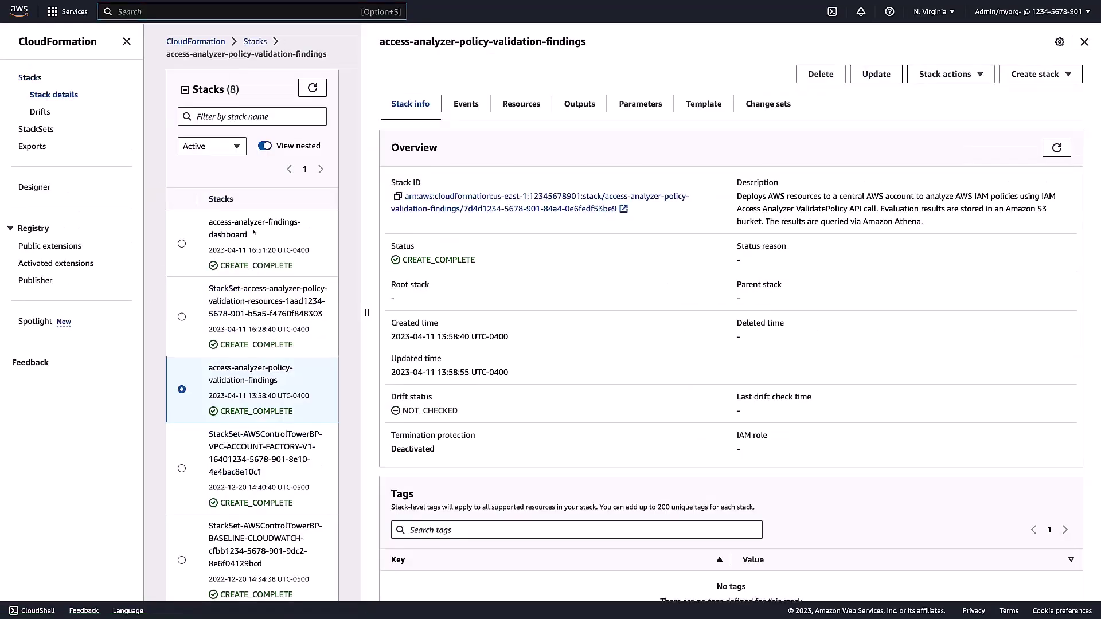
click(526, 109)
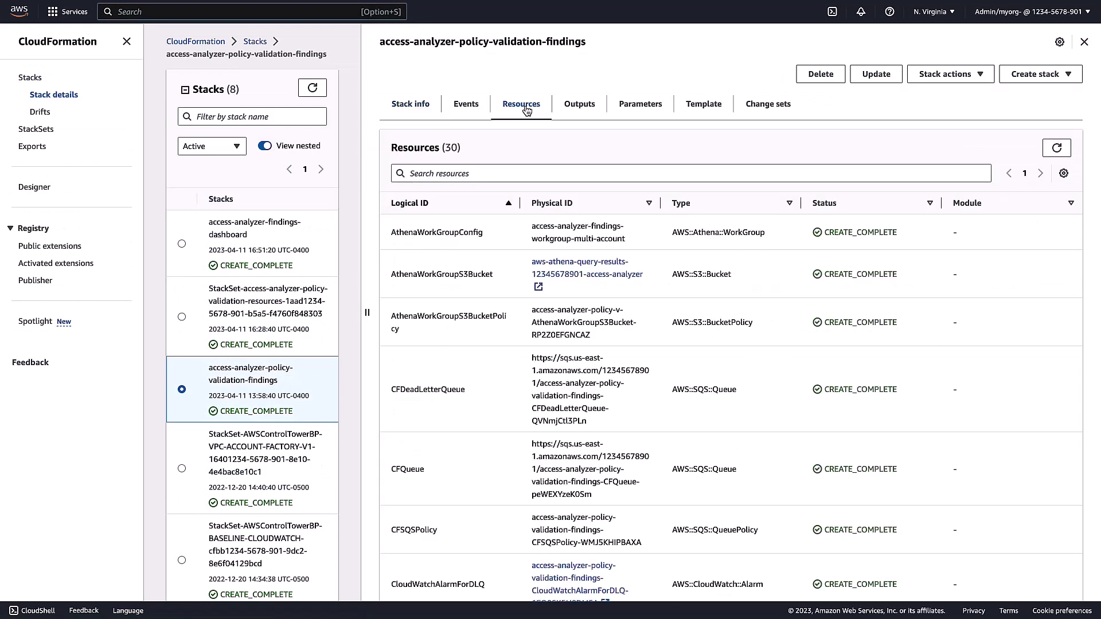
click(589, 108)
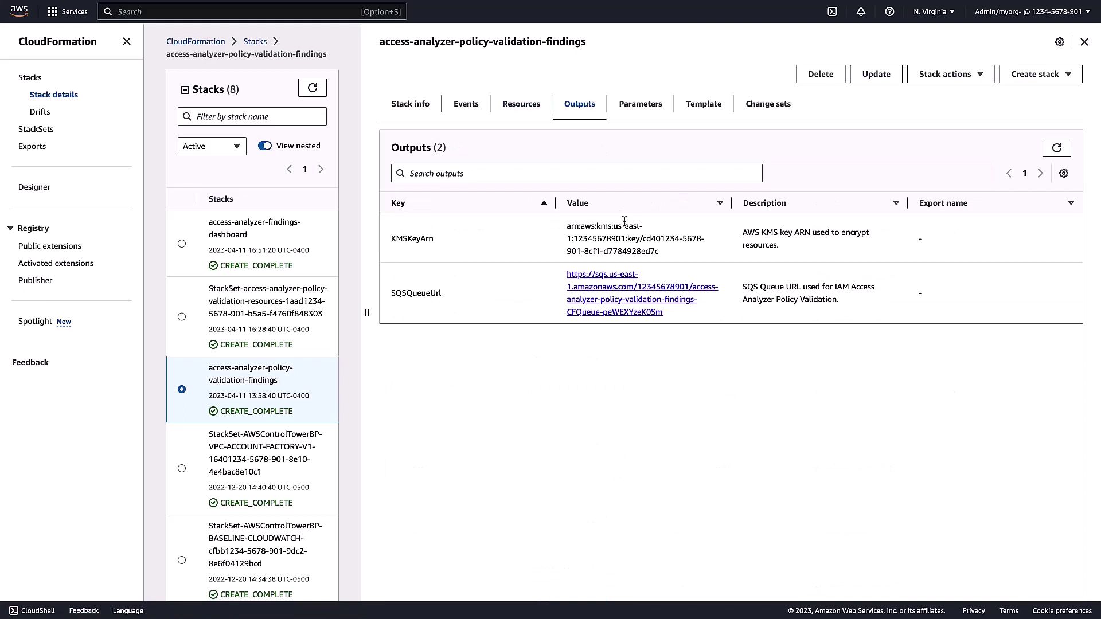
drag(665, 253, 566, 224)
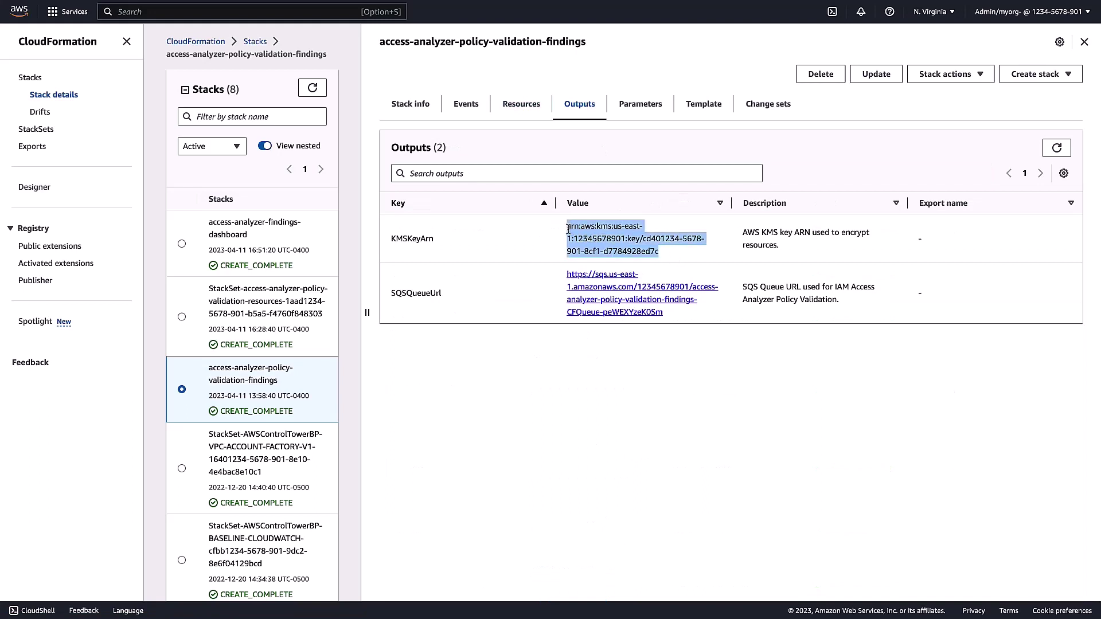
click(683, 314)
drag(684, 314, 564, 279)
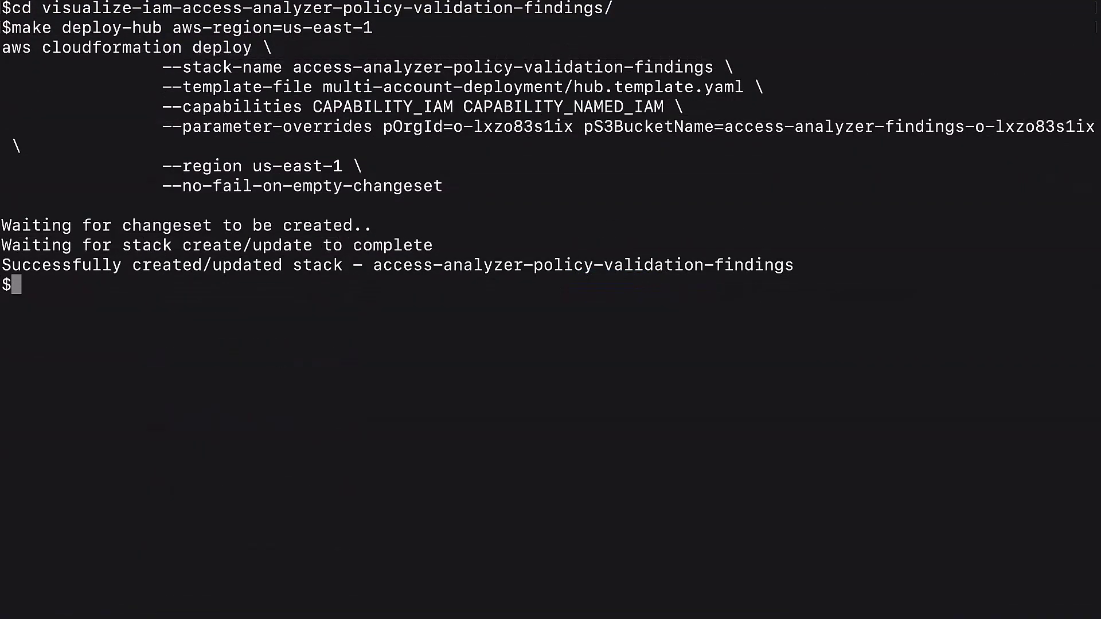
- Run make describe-hub-outputs, then make deploy-members with SQSQueueUrl, KMSKeyArn and aws-region=us-east-1
text(make describe-hub-outputs aws-region=us-east-1)
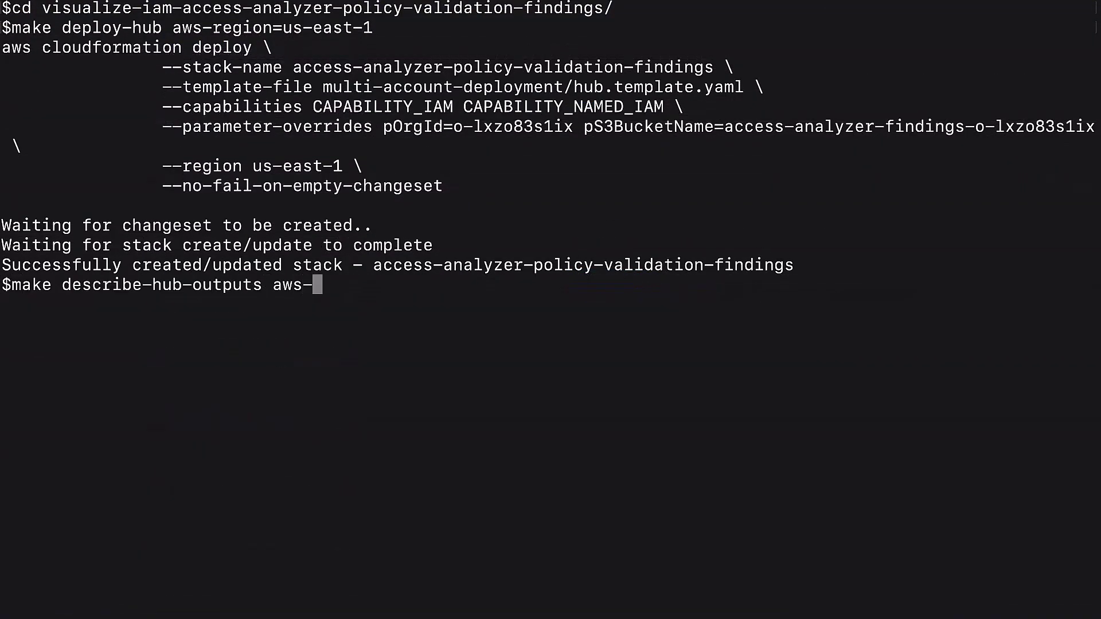
key(Return)
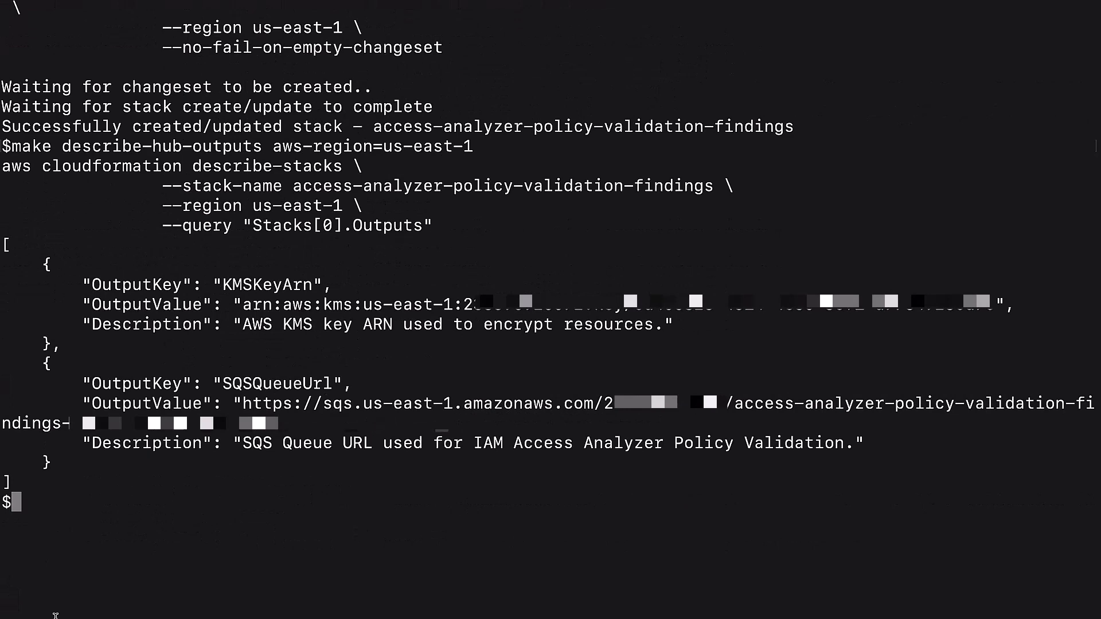
key(super+v)
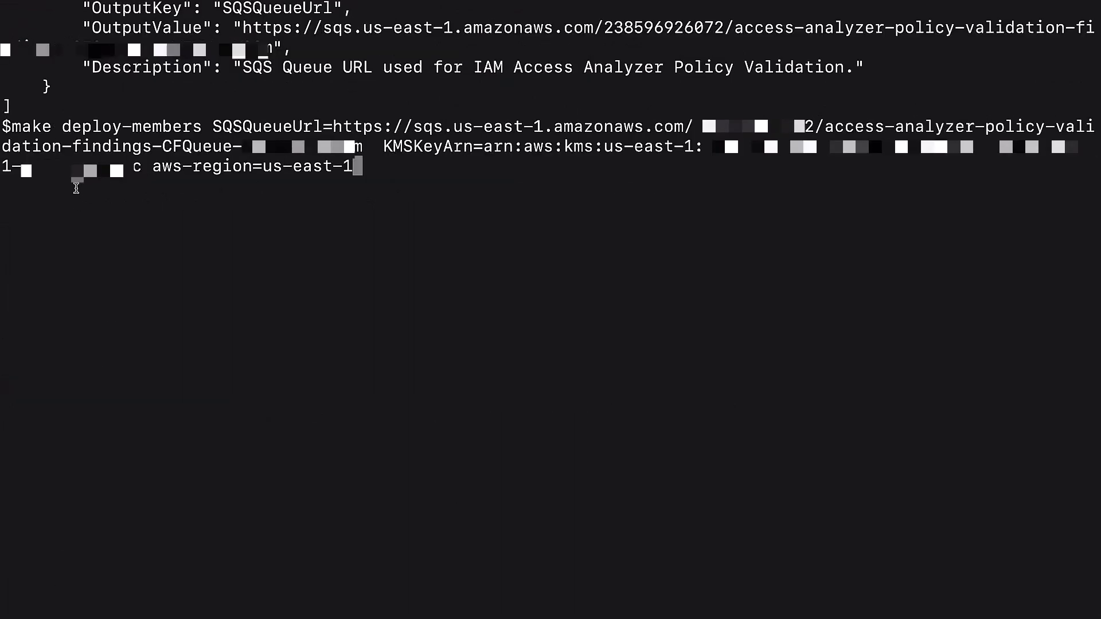
double_click(216, 127)
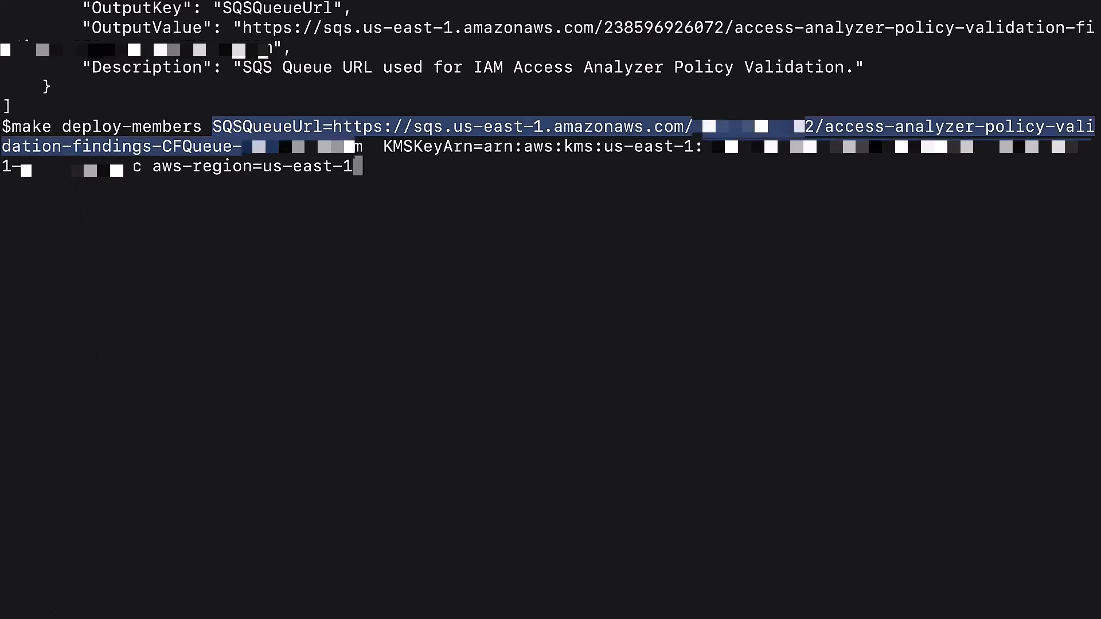
drag(272, 146, 155, 166)
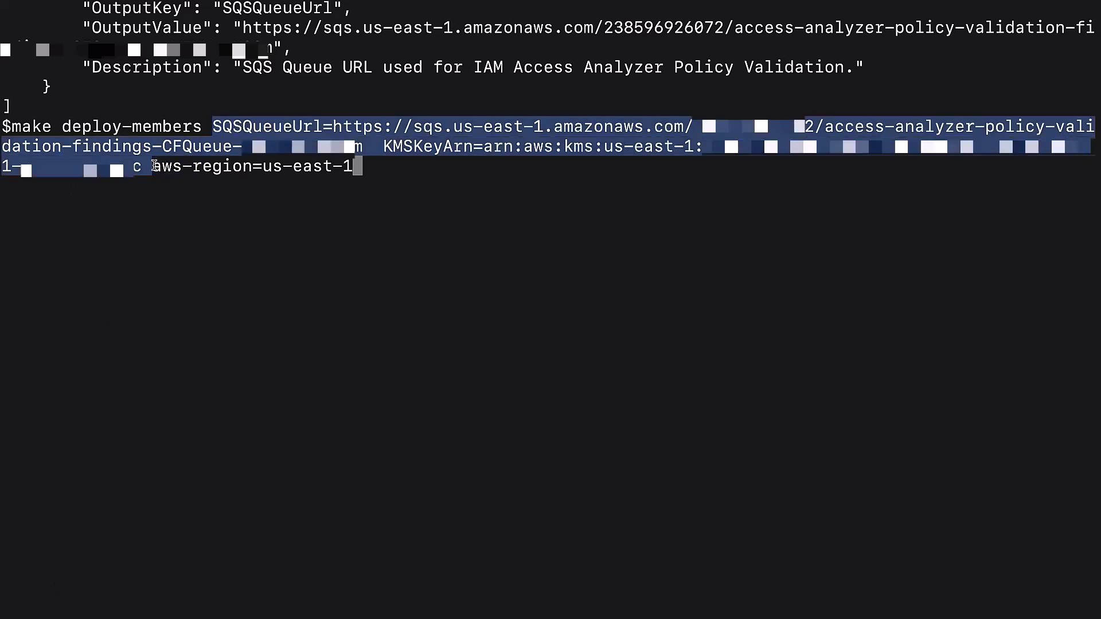
key(Return)
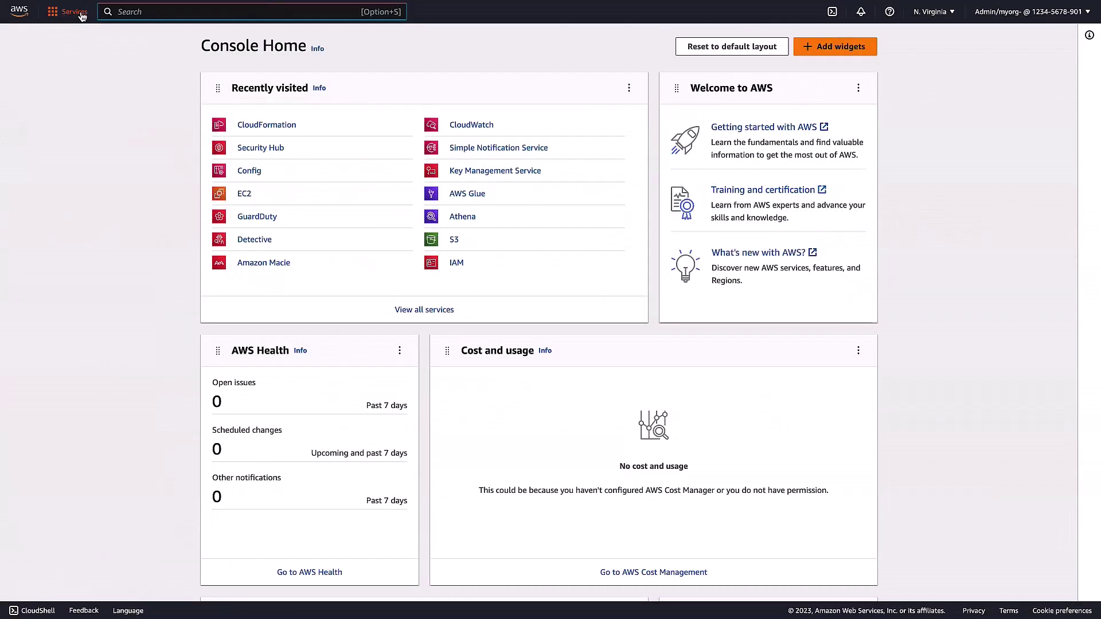
click(241, 129)
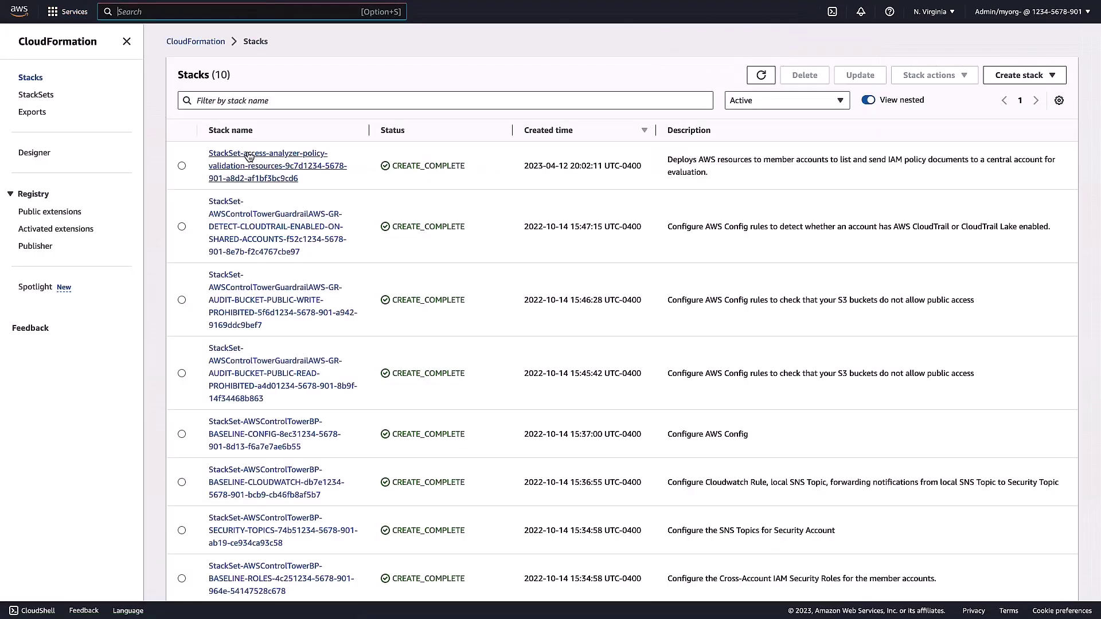
- Review the StackSet-access-analyzer-policy-validation-resources stack's resources, then open QuickSight via the console search
click(246, 285)
click(525, 106)
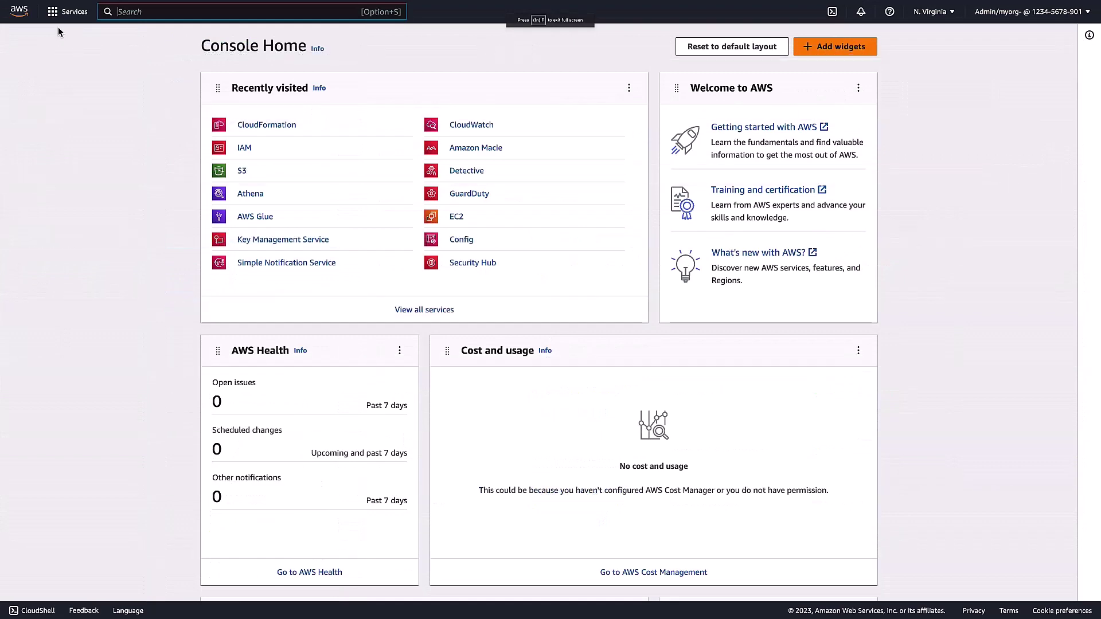
text(qui)
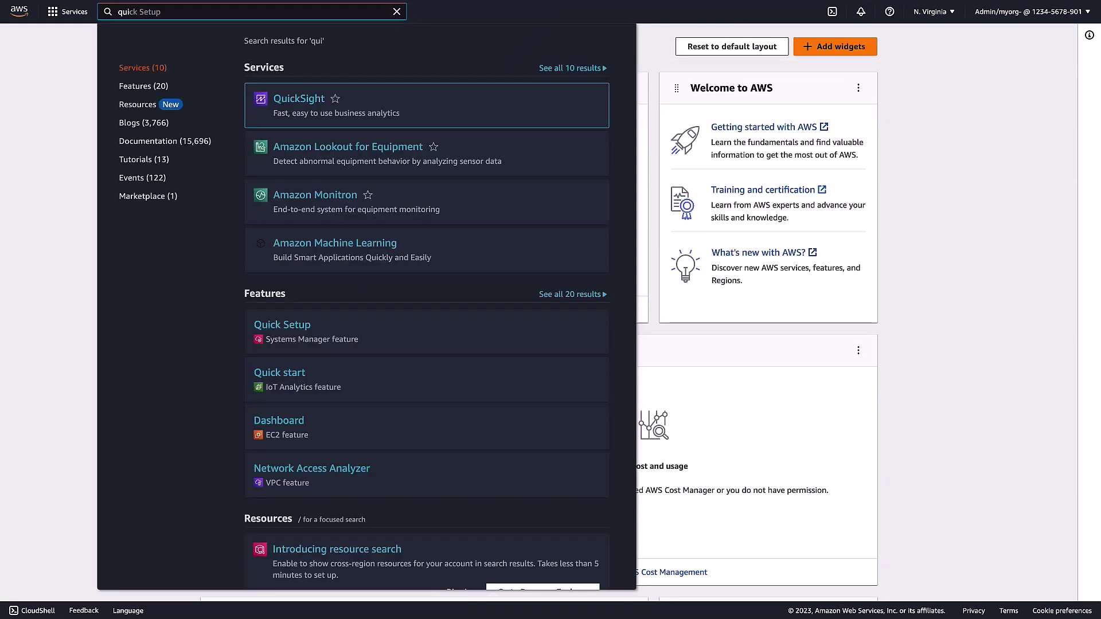
click(306, 100)
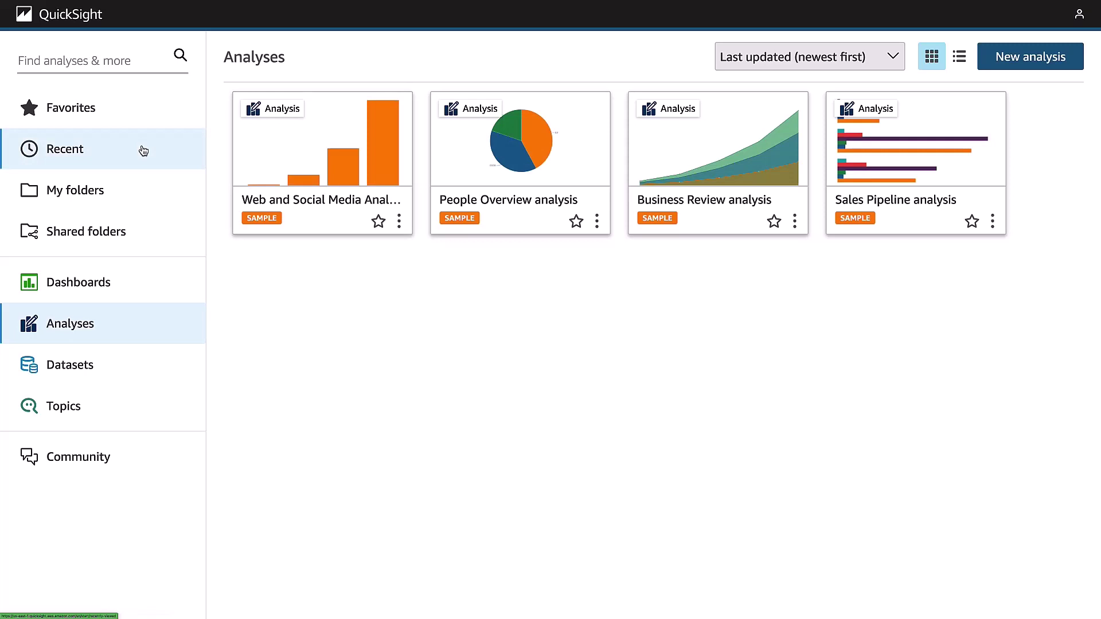
- Under Manage QuickSight > Security & permissions, switch to the existing aws-quicksight-service-role and save
click(1079, 14)
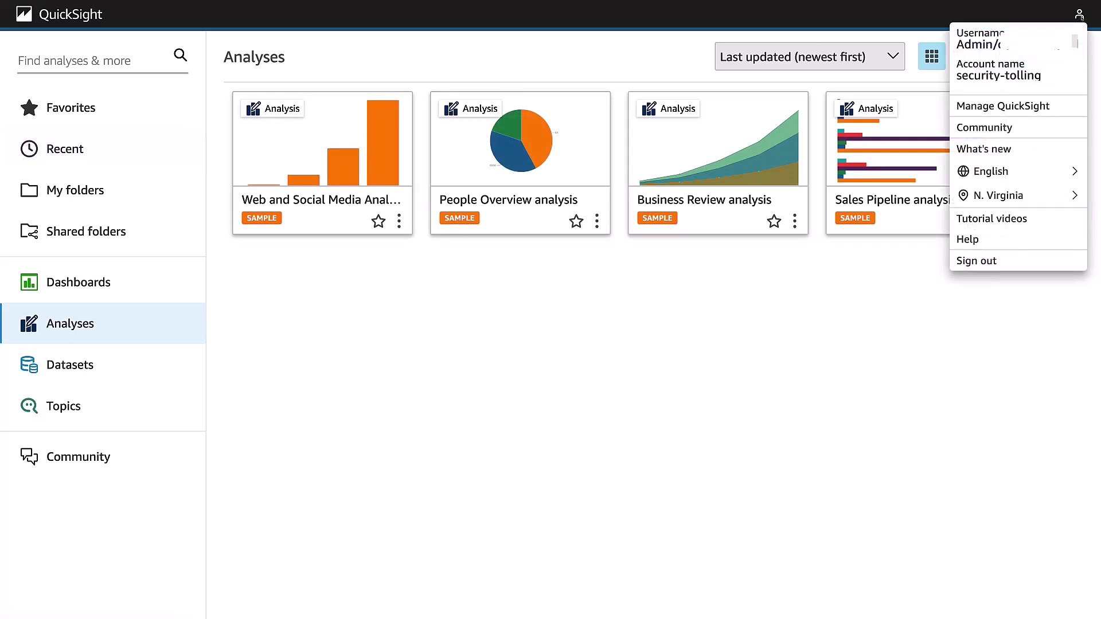
click(1036, 106)
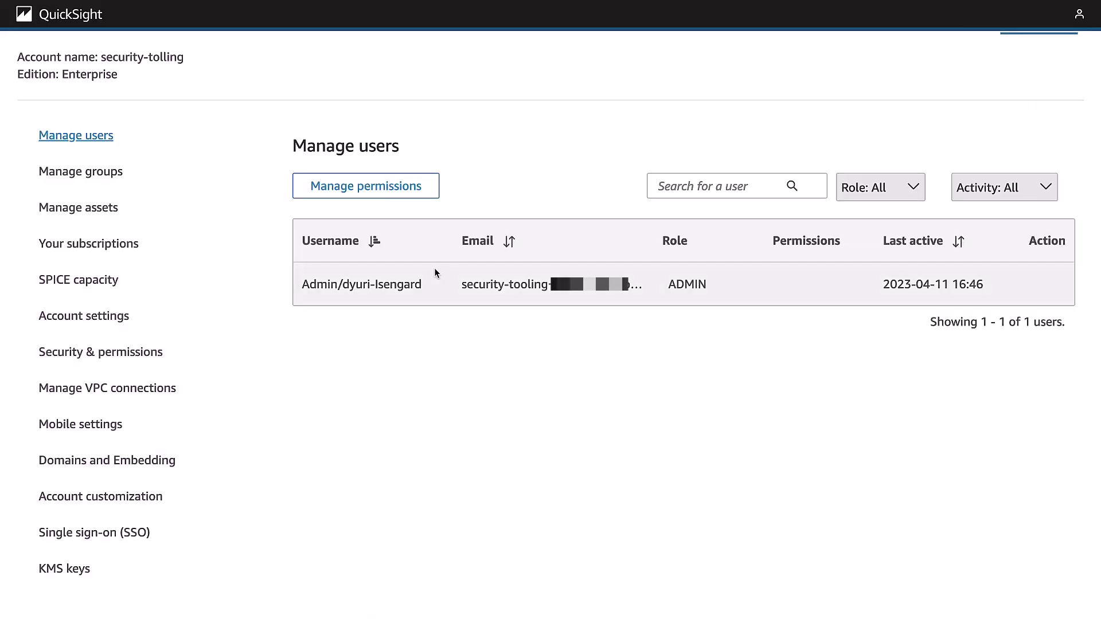
click(126, 354)
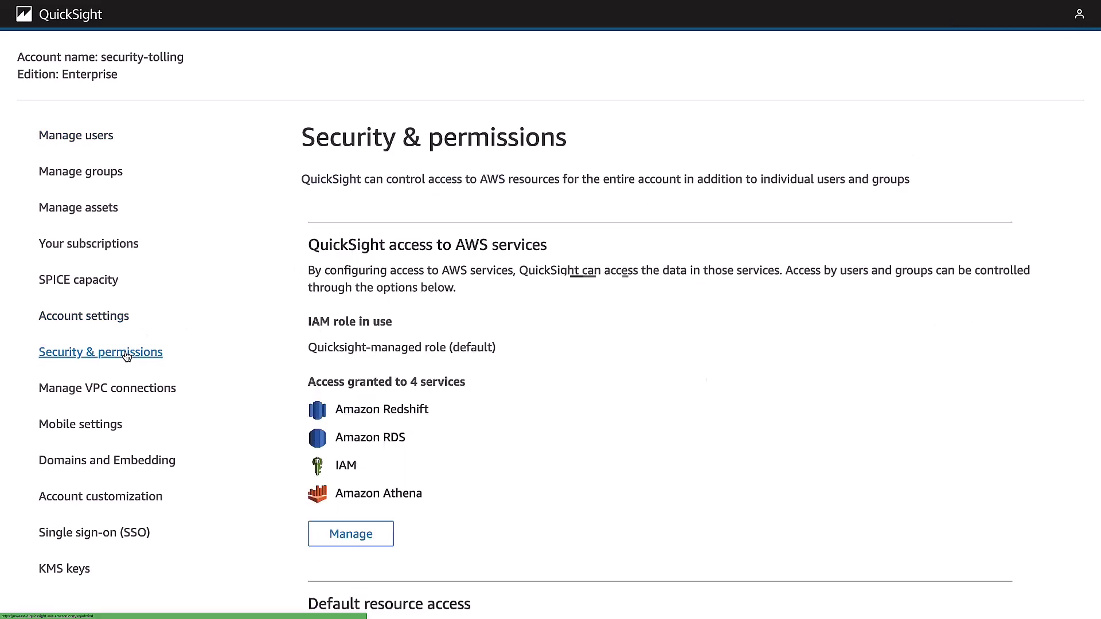
click(346, 539)
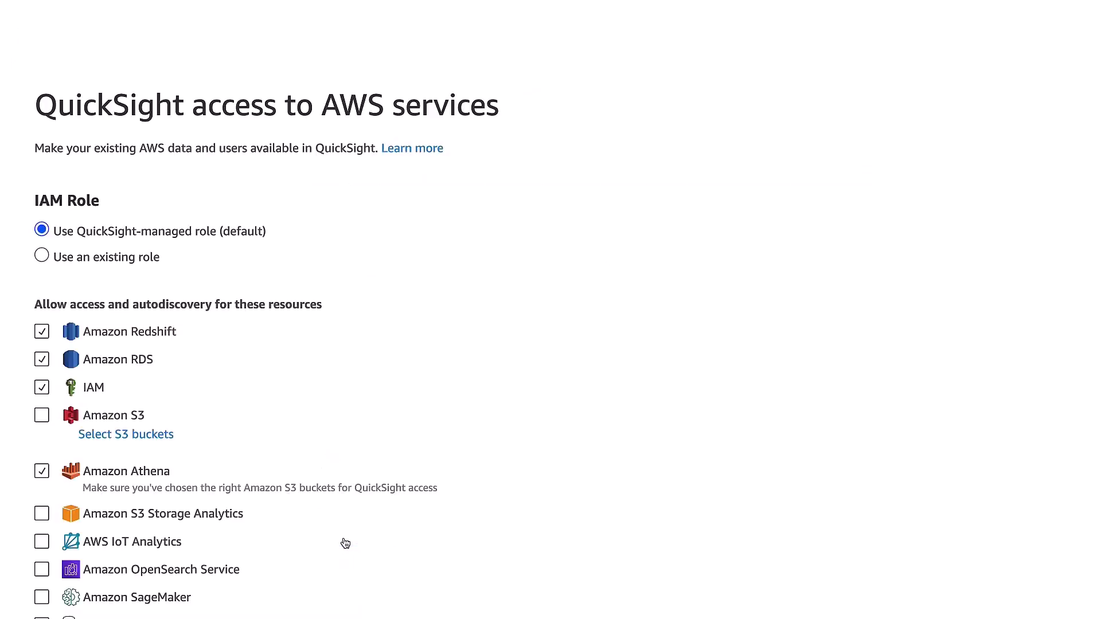
click(145, 260)
click(152, 298)
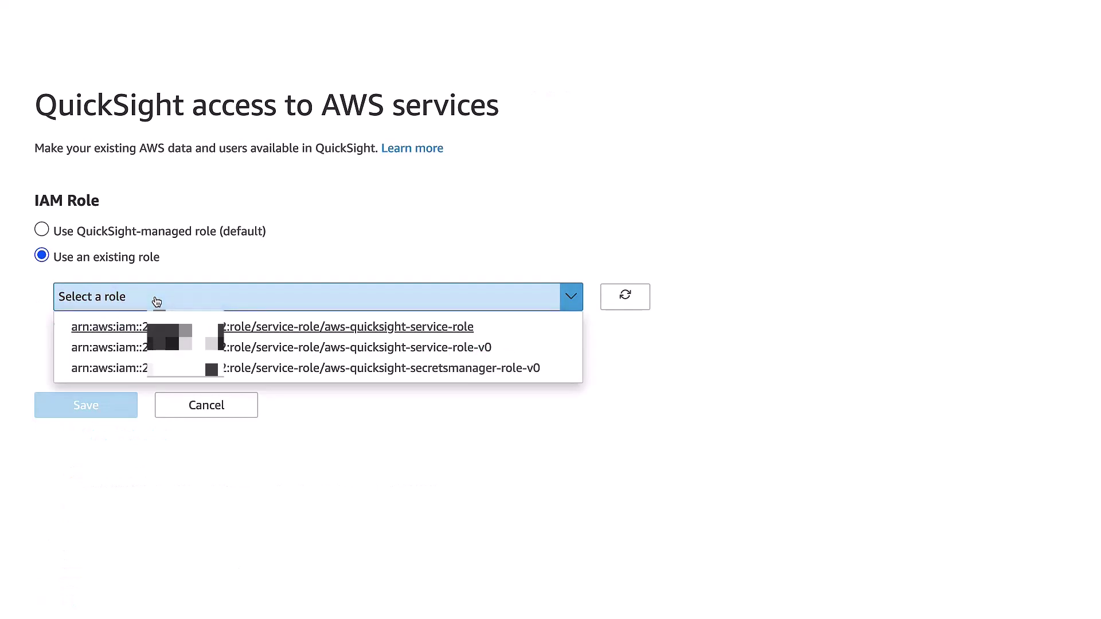
click(152, 327)
click(95, 405)
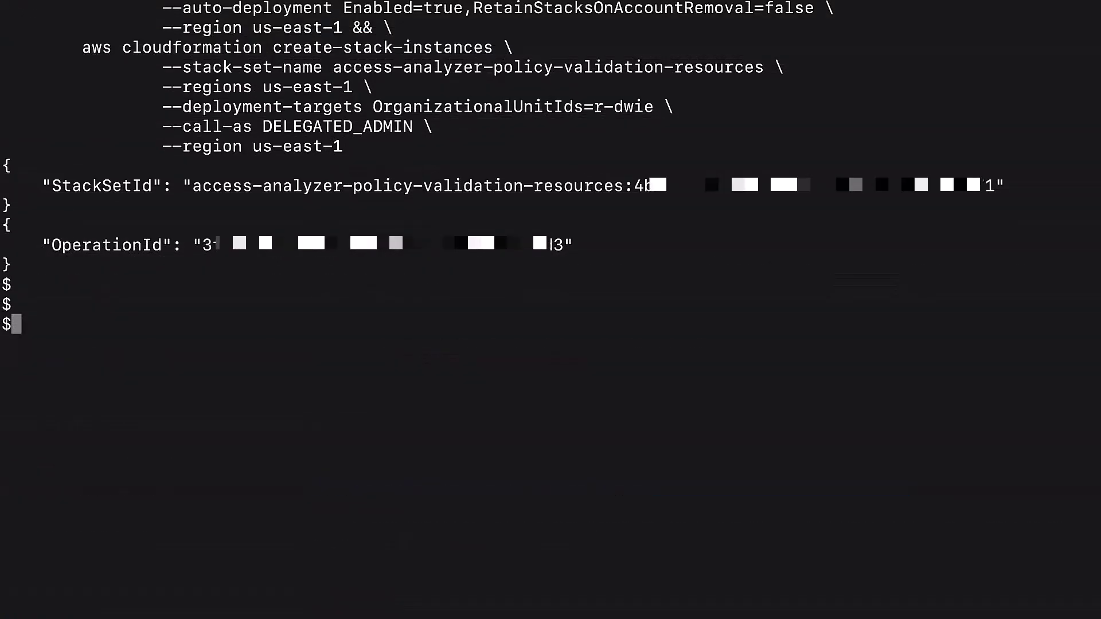
- Run aws quicksight list-users and select the QuickSight user's Arn
key(super+v)
key(Return)
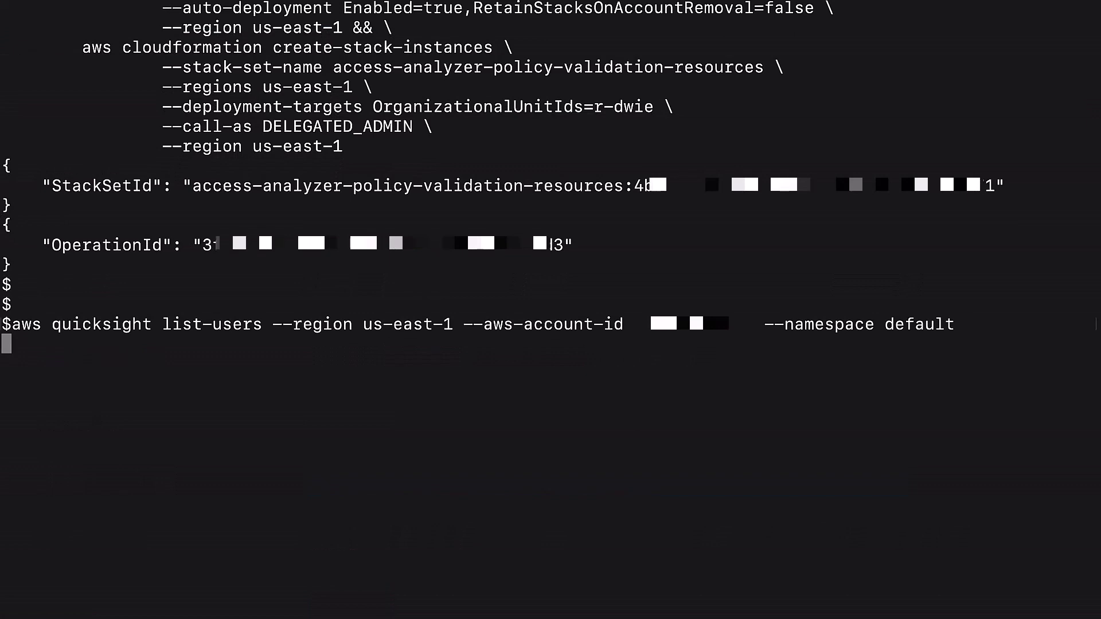
double_click(344, 384)
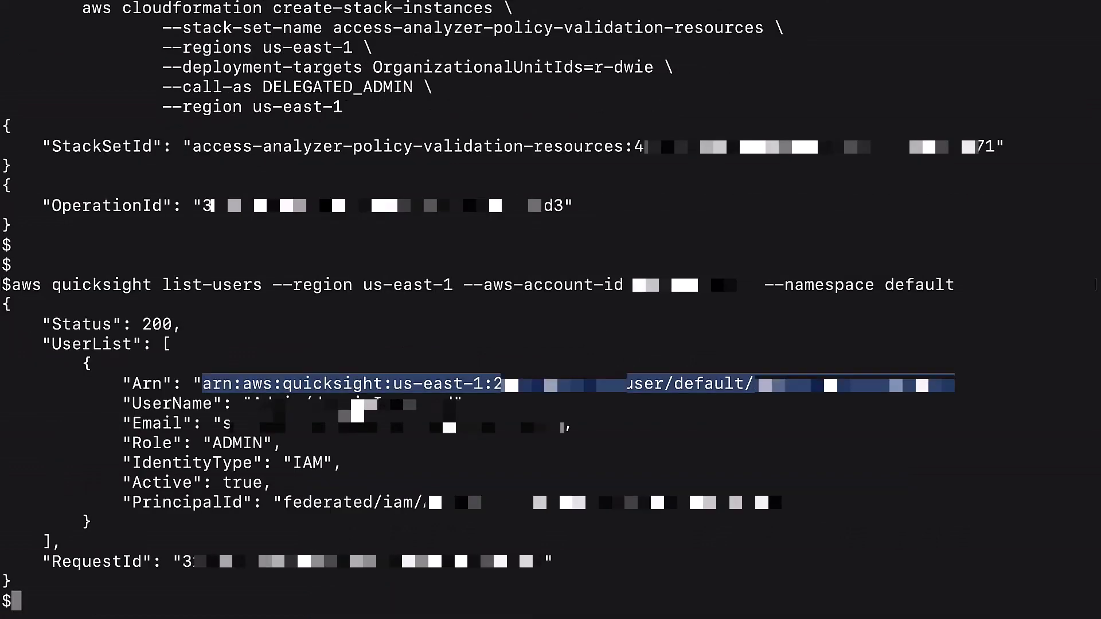
- Run make deploy-dashboard-hub with quicksight-user-arn set to that ARN
key(super+v)
drag(12, 562, 269, 565)
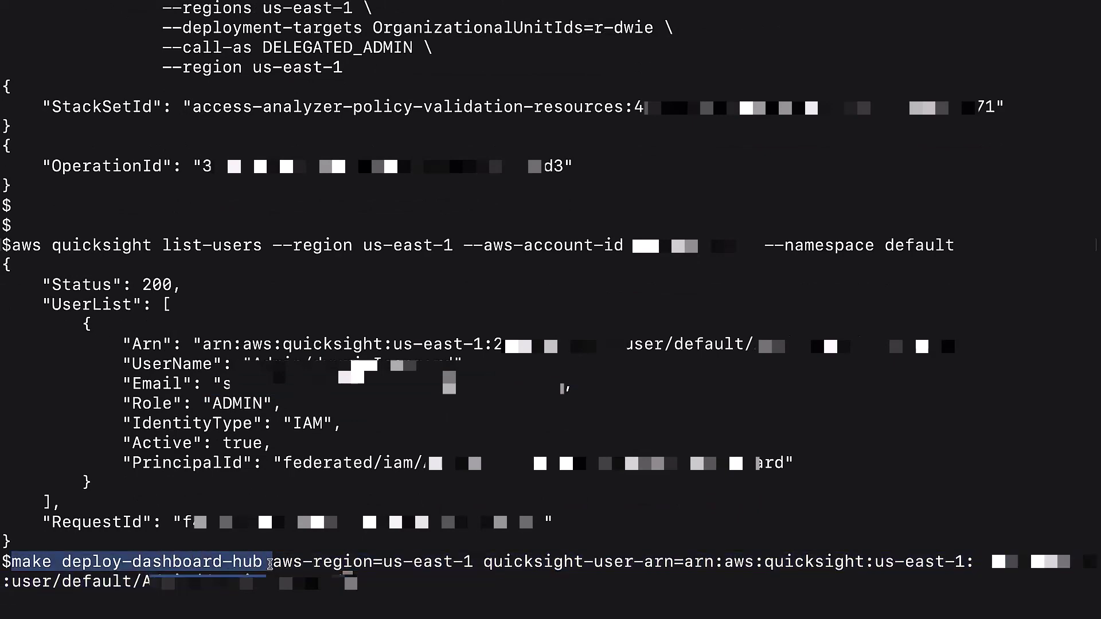
key(Return)
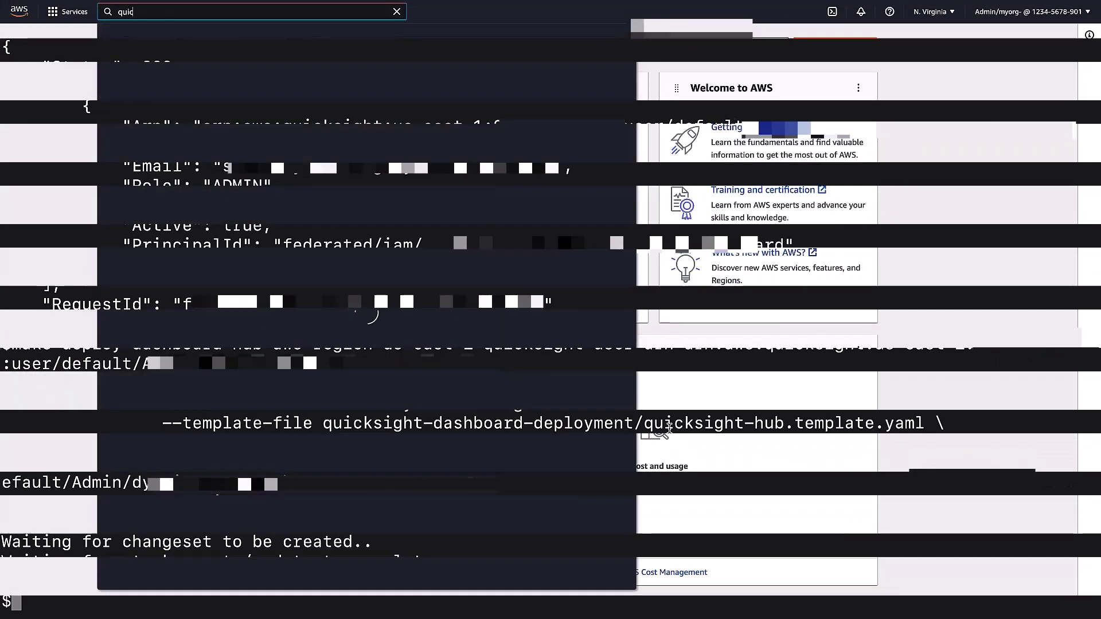
- Open QuickSight and the access-analyzer-validation-findings analysis from the Analyses page
click(307, 104)
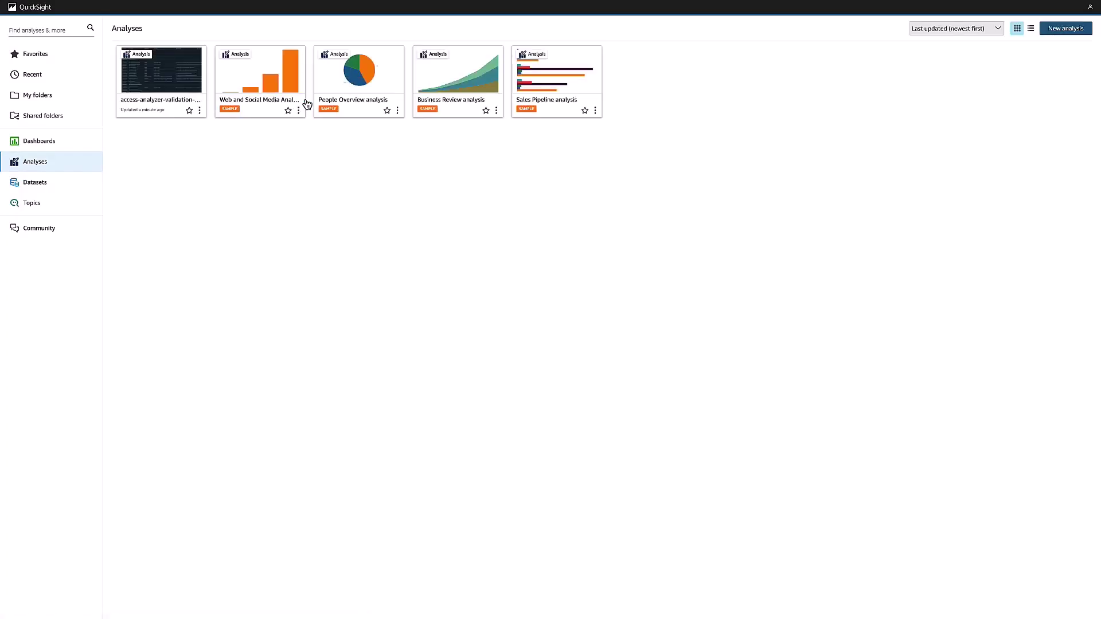
click(186, 81)
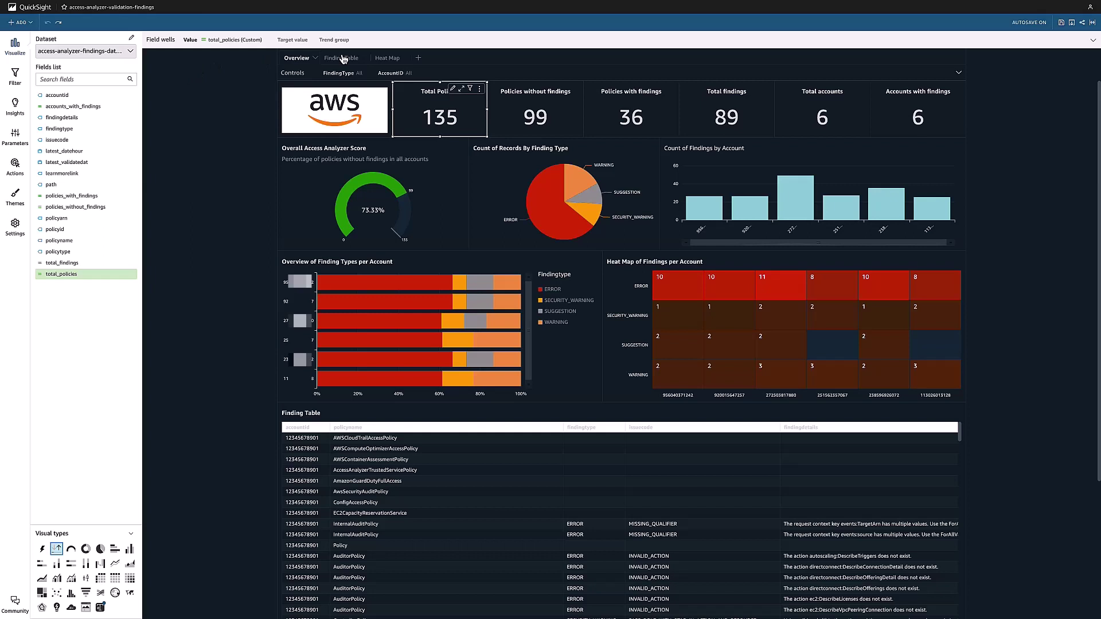
- On the Finding Table sheet, set the findingtype filter to Contains SECURITY without parameters and apply it
click(382, 60)
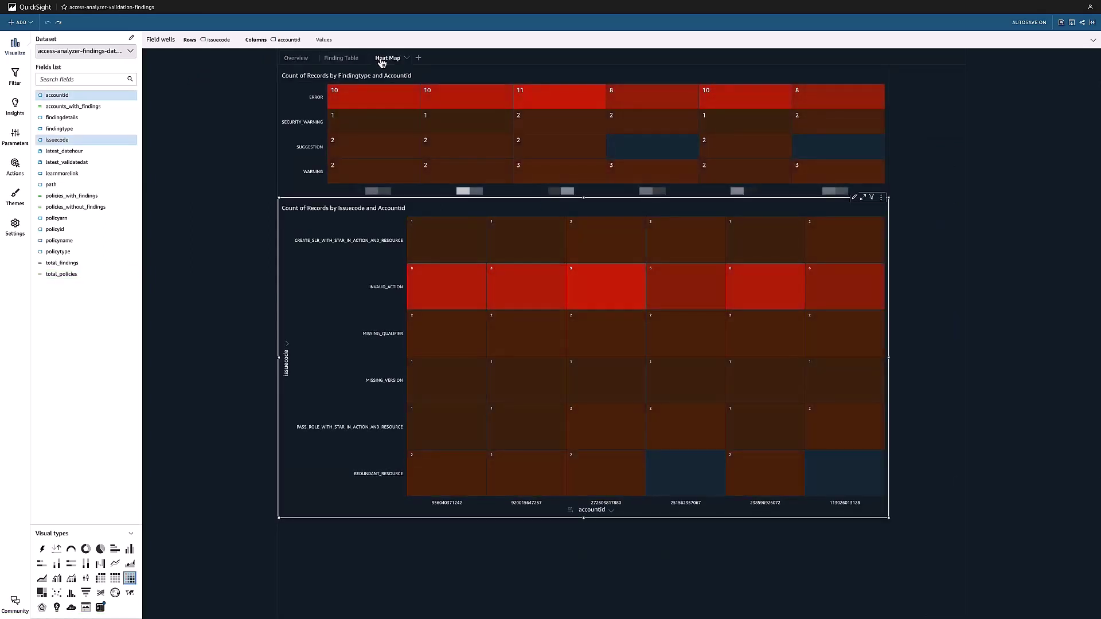
click(353, 63)
key(ctrl+plus)
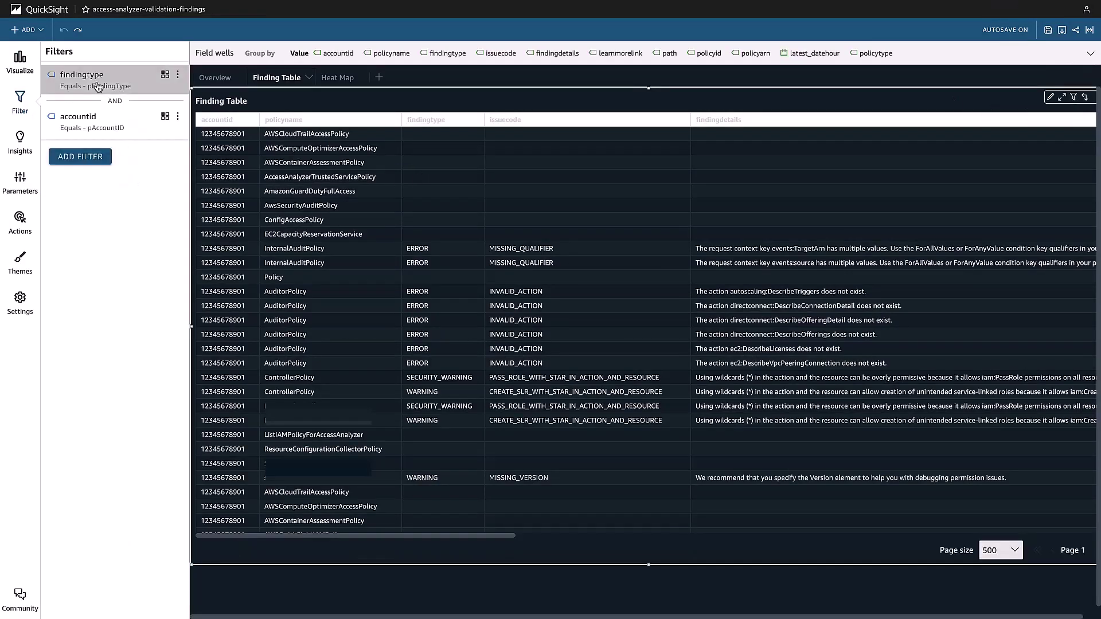
click(86, 138)
click(102, 188)
click(86, 257)
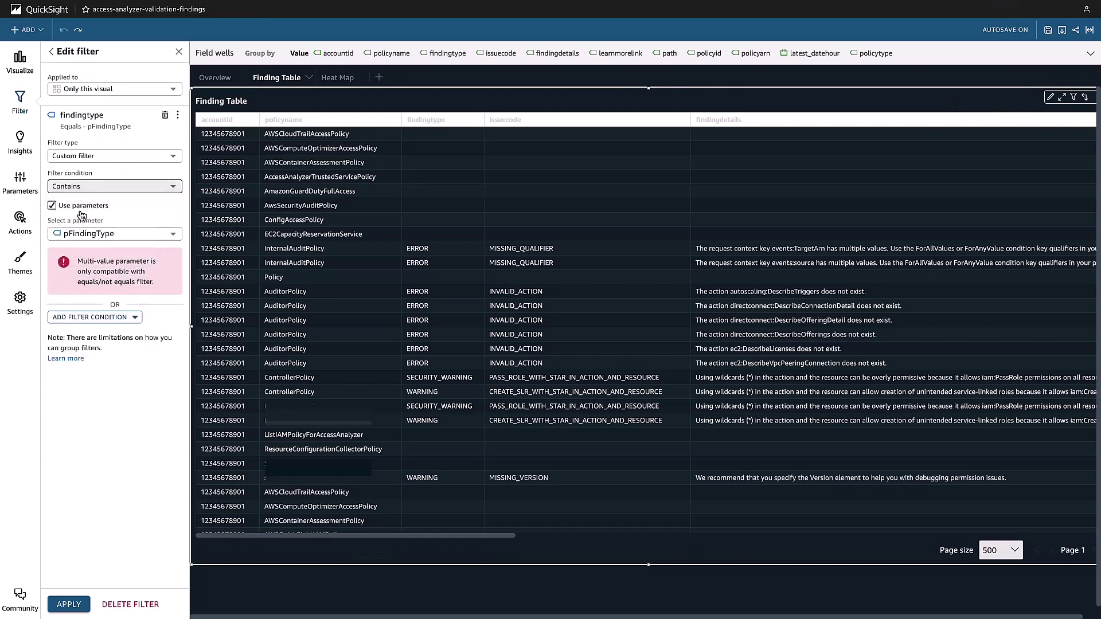
click(80, 237)
text(SECURITY)
click(69, 604)
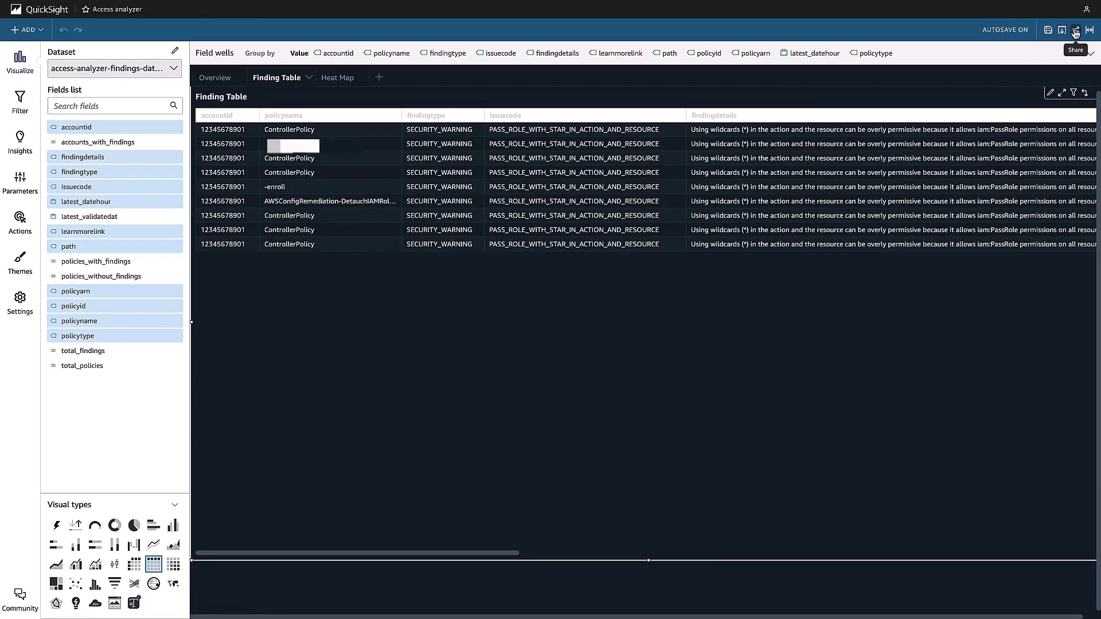
click(1076, 33)
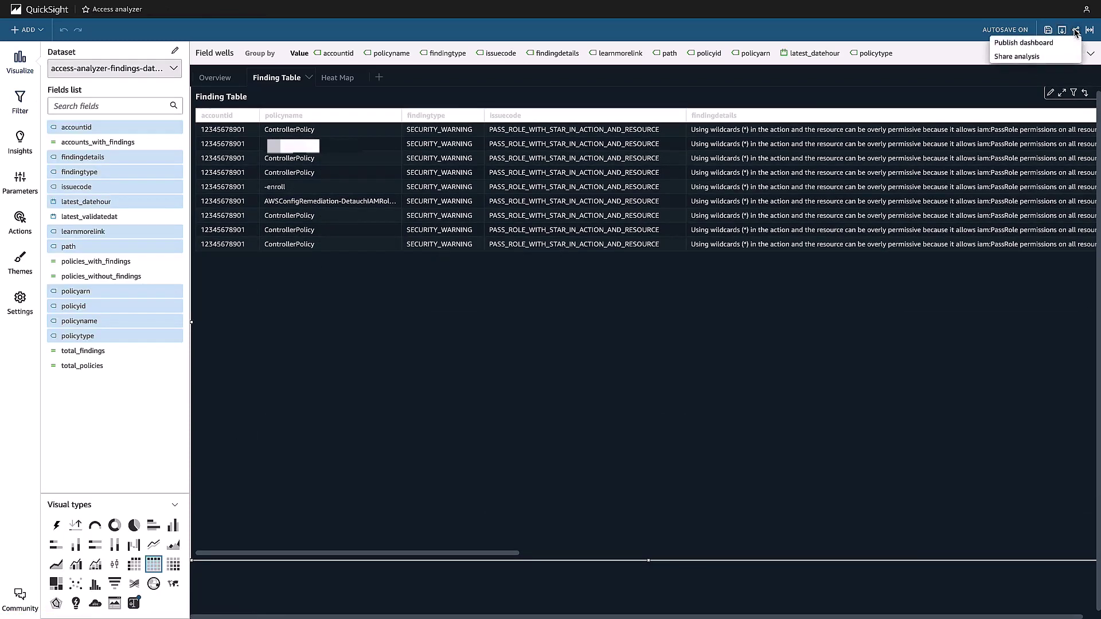
- Publish the analysis as a new dashboard titled 'Acess Analyzer findings'
click(1024, 43)
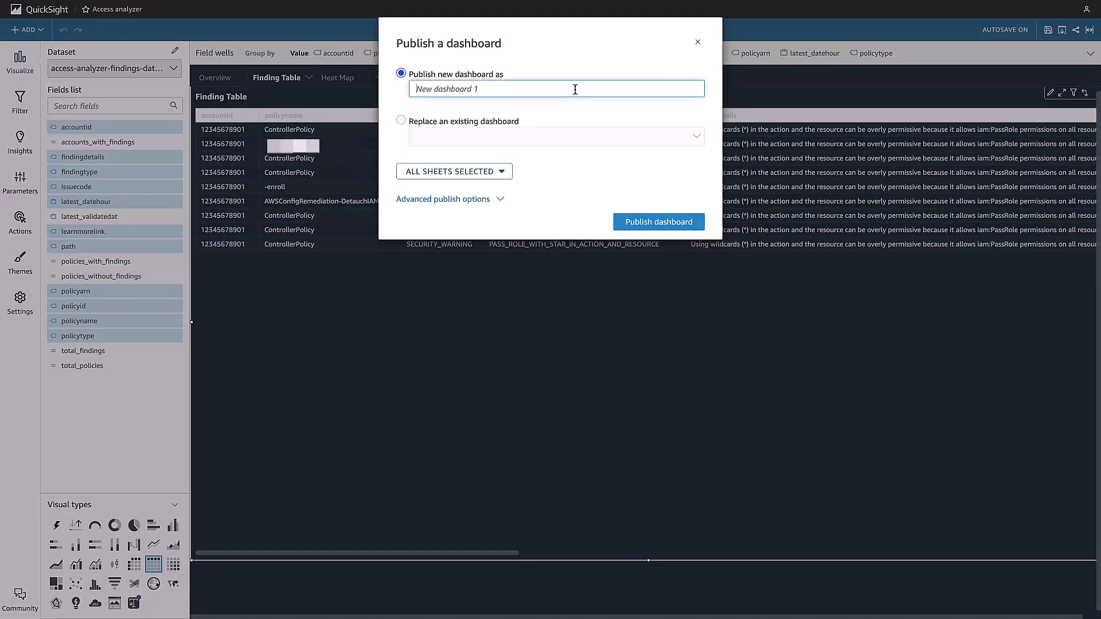
text(Acess Analyzer findings)
click(643, 224)
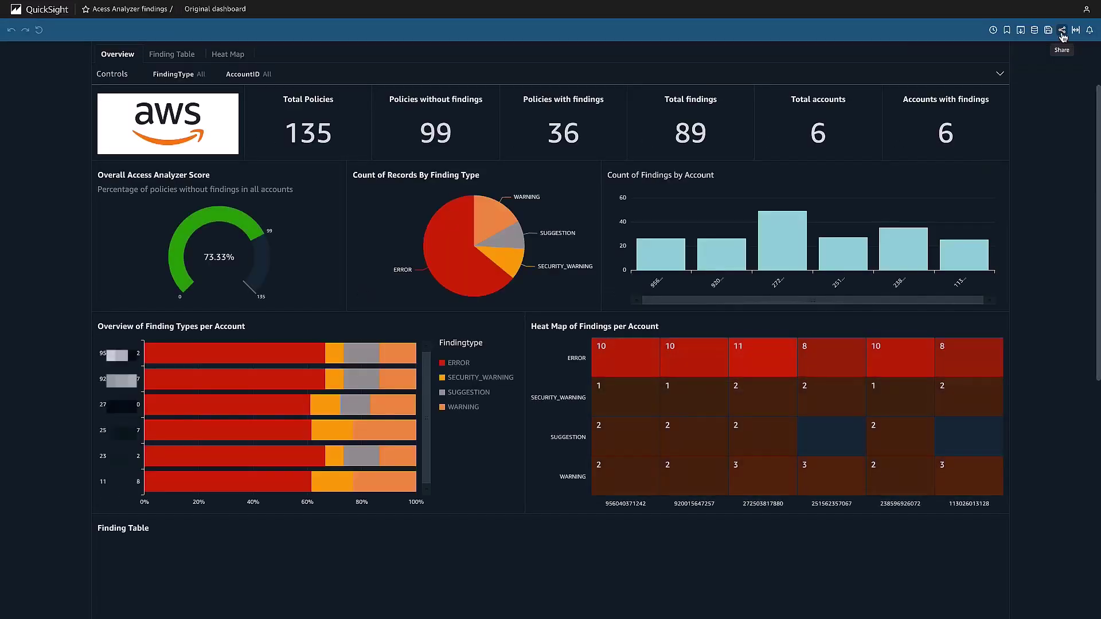
- In the dashboard's share permissions, enter a user's e-mail, copy the share link, and go back
click(1062, 32)
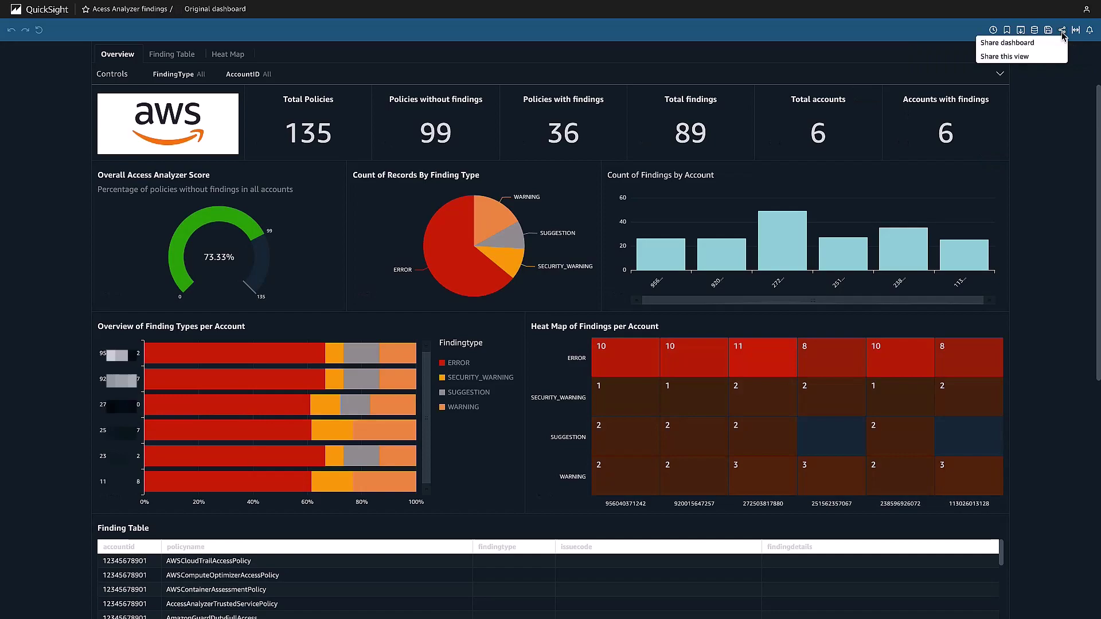
click(1044, 44)
click(225, 155)
text(user@example.com)
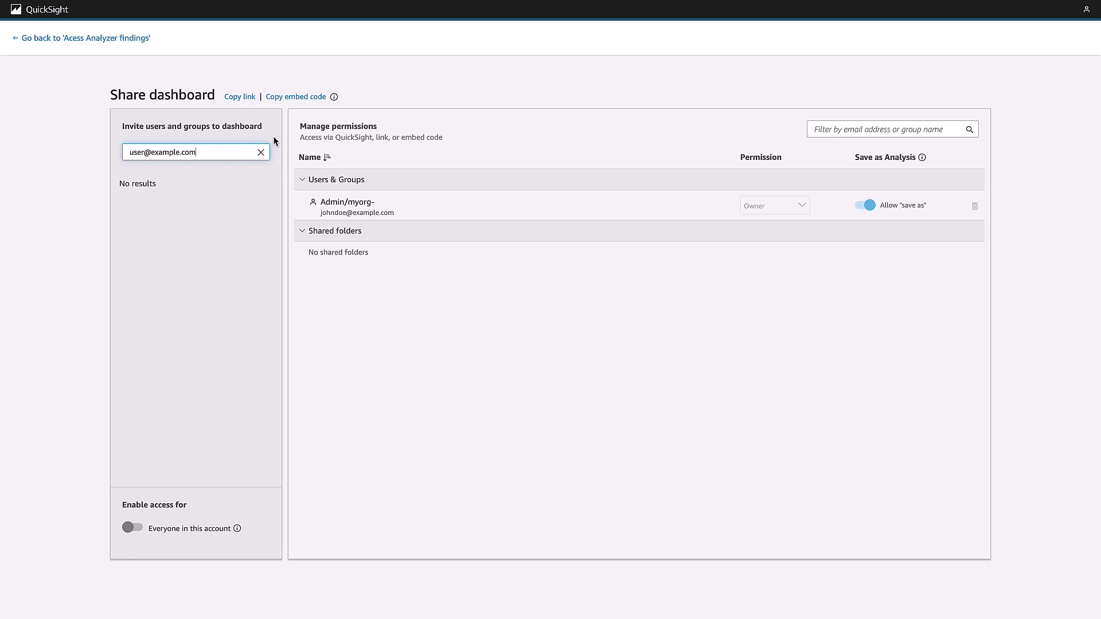
click(250, 98)
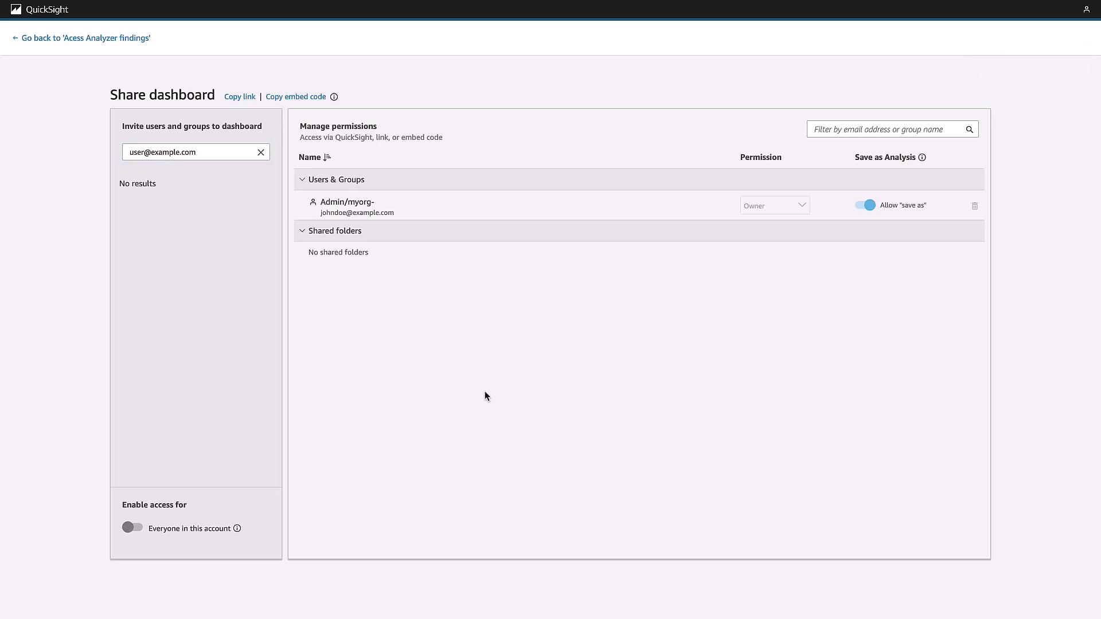
click(127, 39)
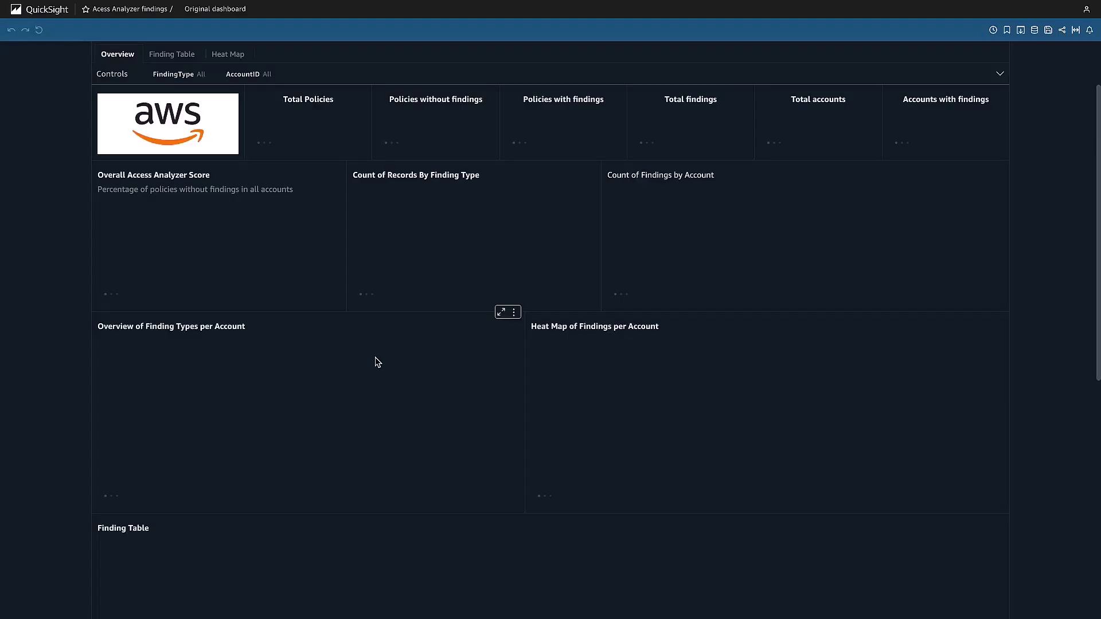